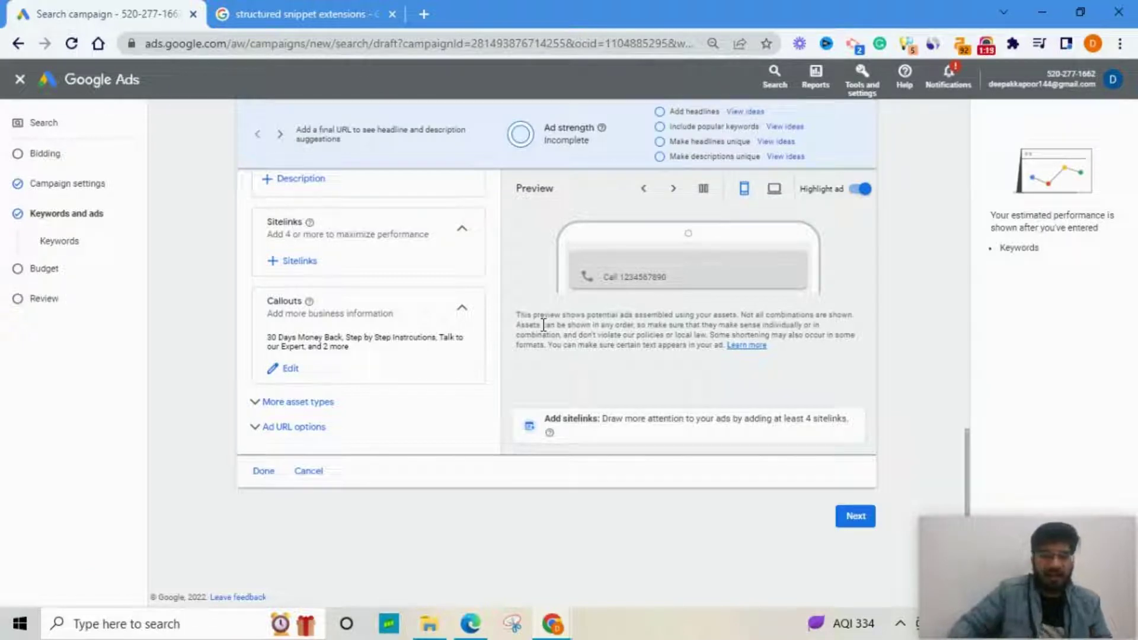
- Expand the additional asset types for the ad and start a new campaign-level structured snippet
{"action": "left_click", "coordinate": [315, 408]}
{"action": "scroll", "coordinate": [462, 423], "scroll_direction": "down", "scroll_amount": 2}
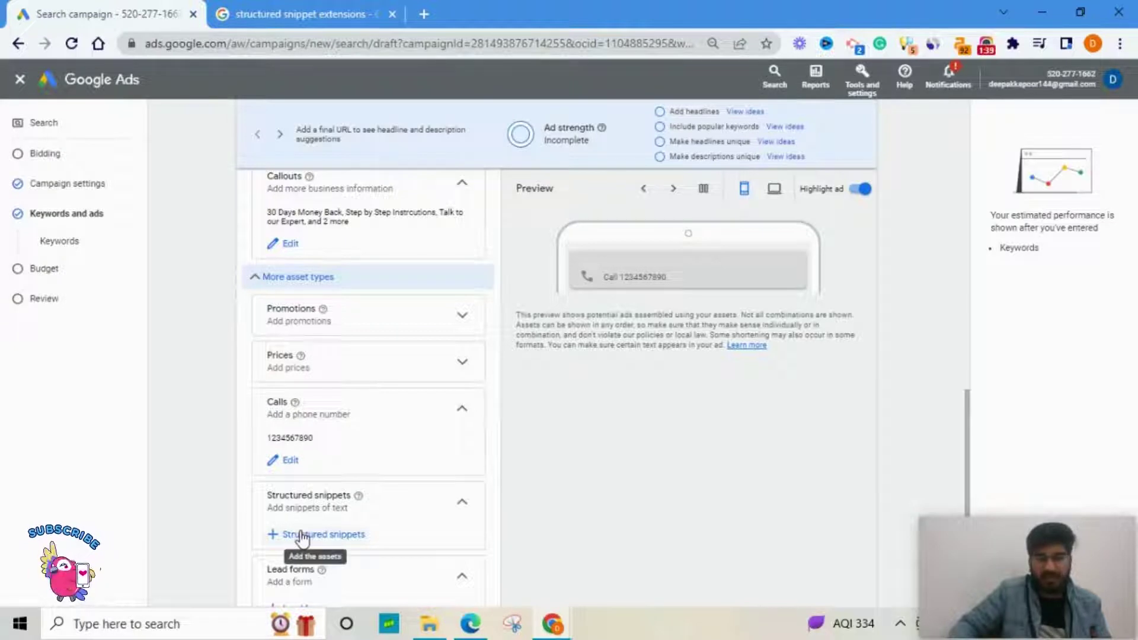
{"action": "left_click", "coordinate": [304, 535]}
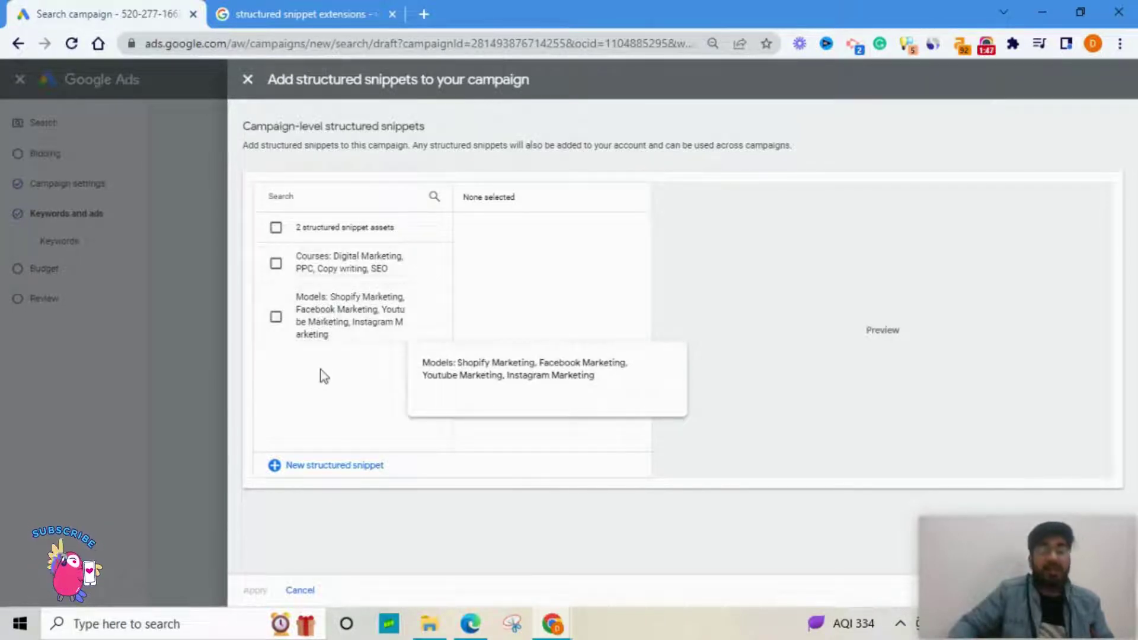
{"action": "left_click", "coordinate": [311, 471]}
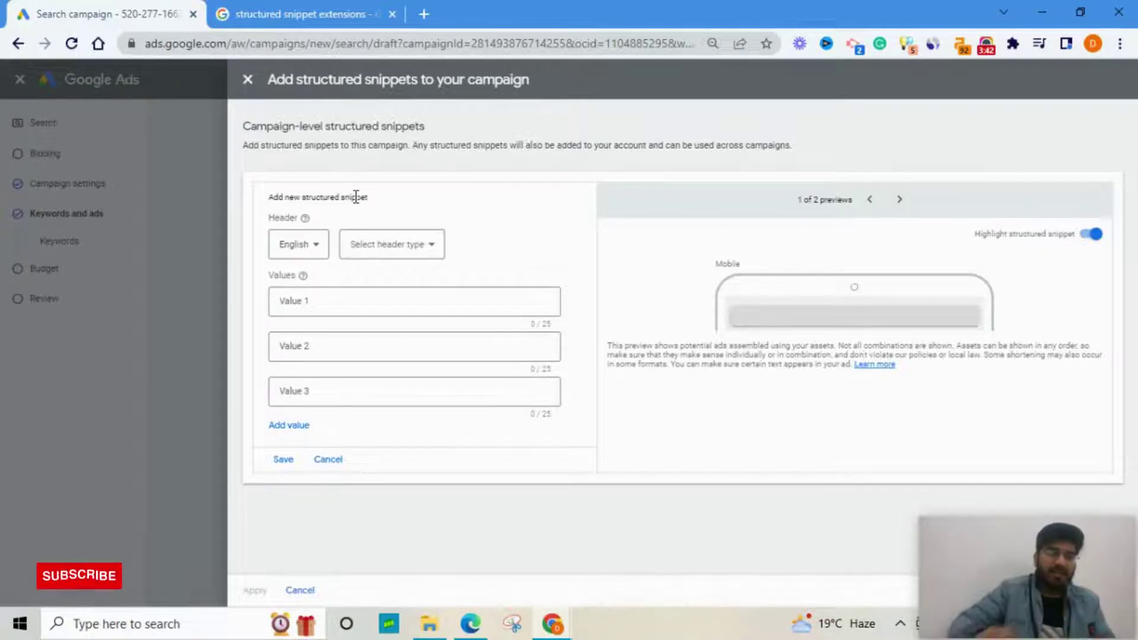
- Examine the highlighted Services and Brands lines of the tiresplus.com example ad in the image search results, and return to the snippet form
{"action": "left_click", "coordinate": [264, 23]}
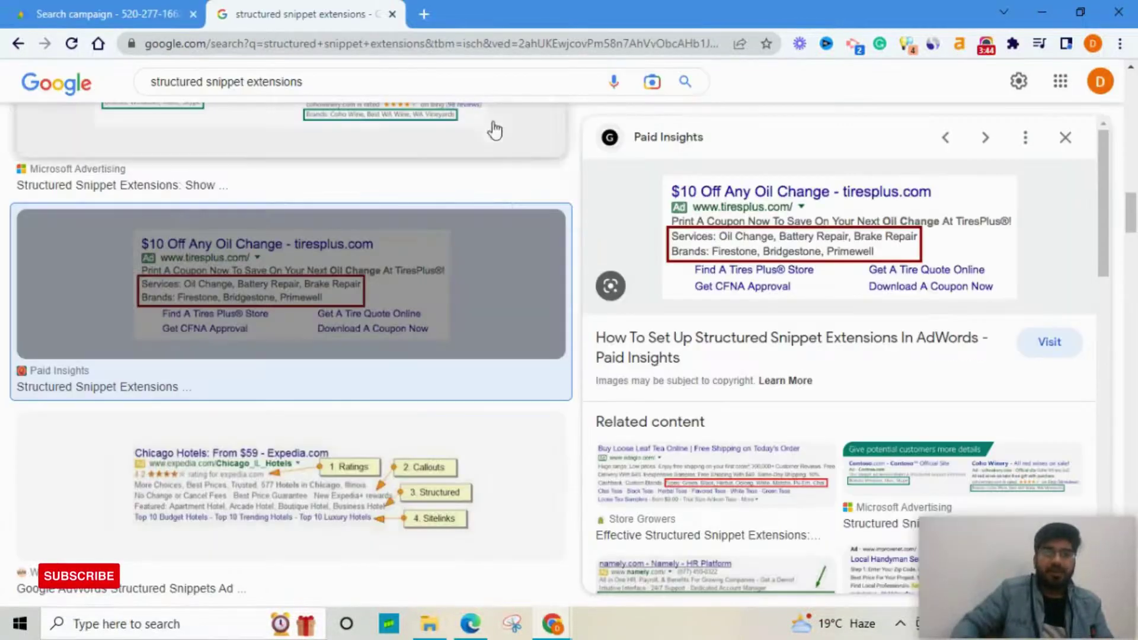
{"action": "left_click", "coordinate": [330, 83]}
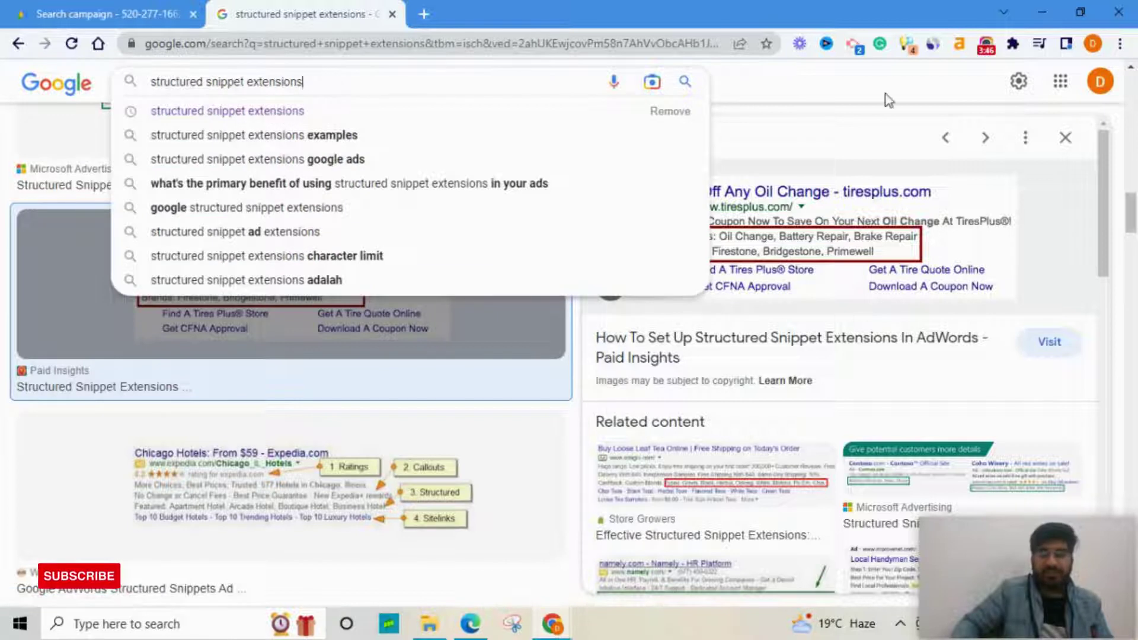
{"action": "left_click", "coordinate": [889, 101]}
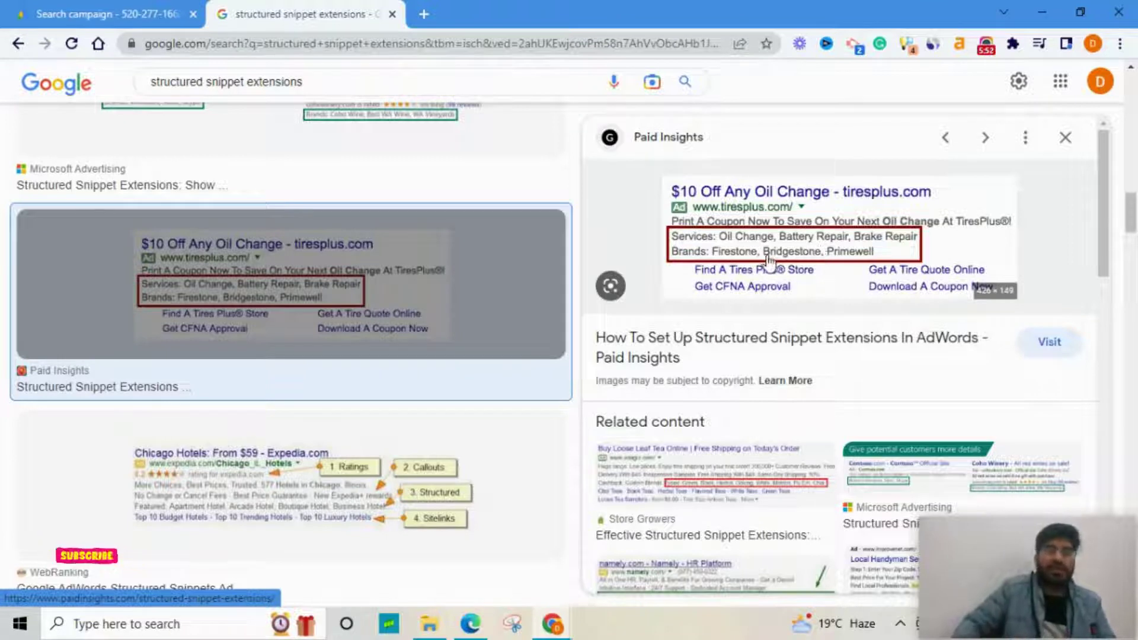
{"action": "left_click", "coordinate": [113, 12]}
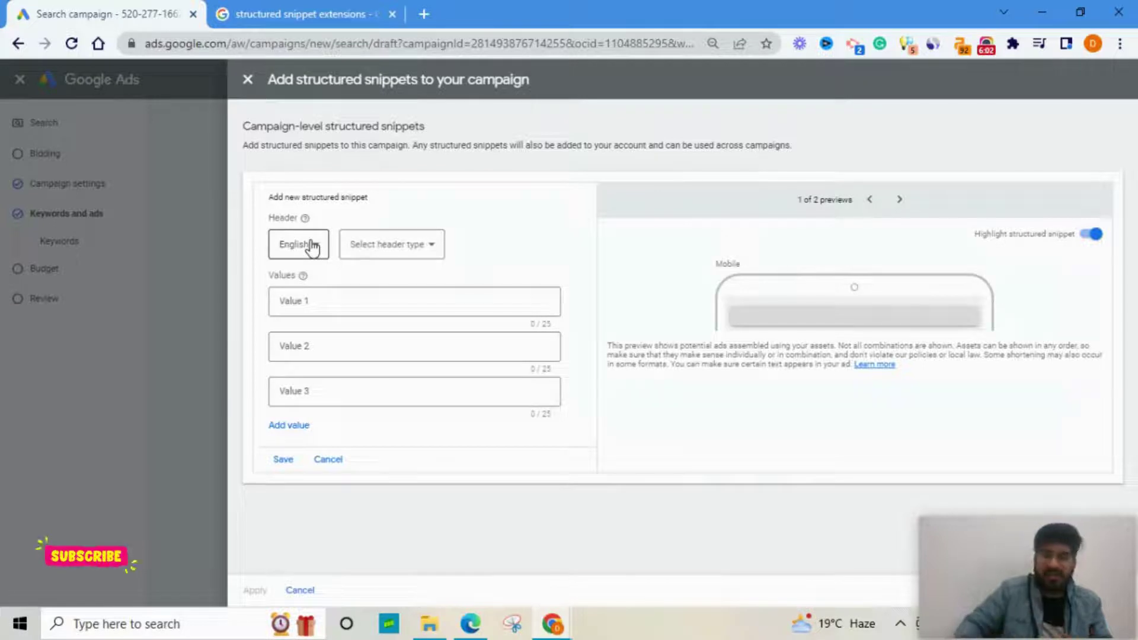
- Set the snippet's header type to Courses and enter "Digital Marketing" as its first value
{"action": "left_click", "coordinate": [393, 249]}
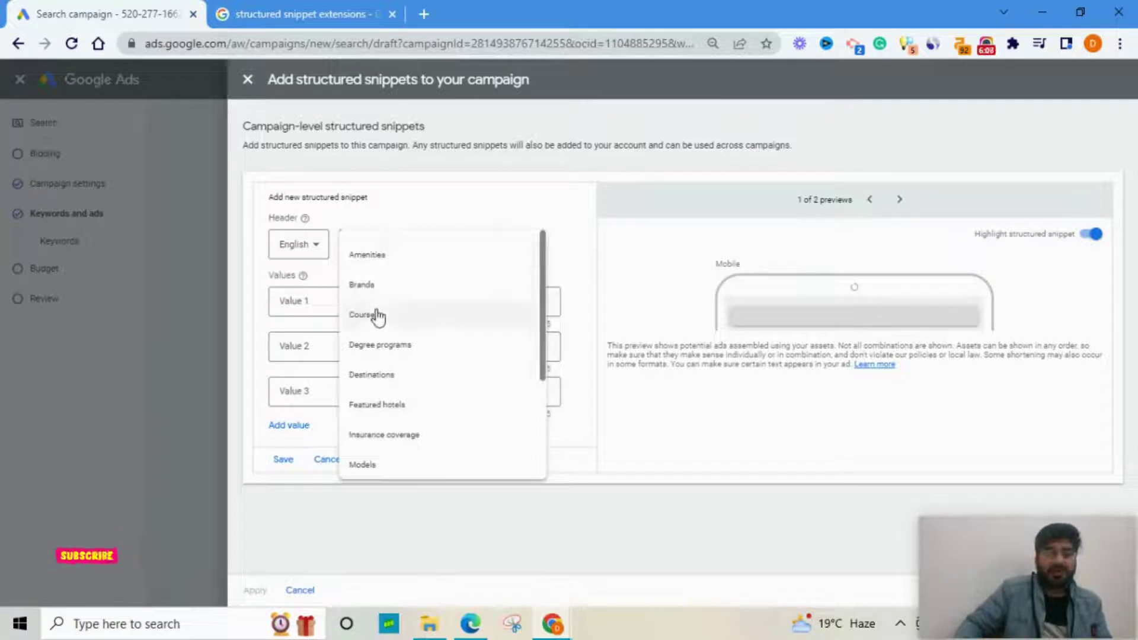
{"action": "left_click", "coordinate": [375, 320]}
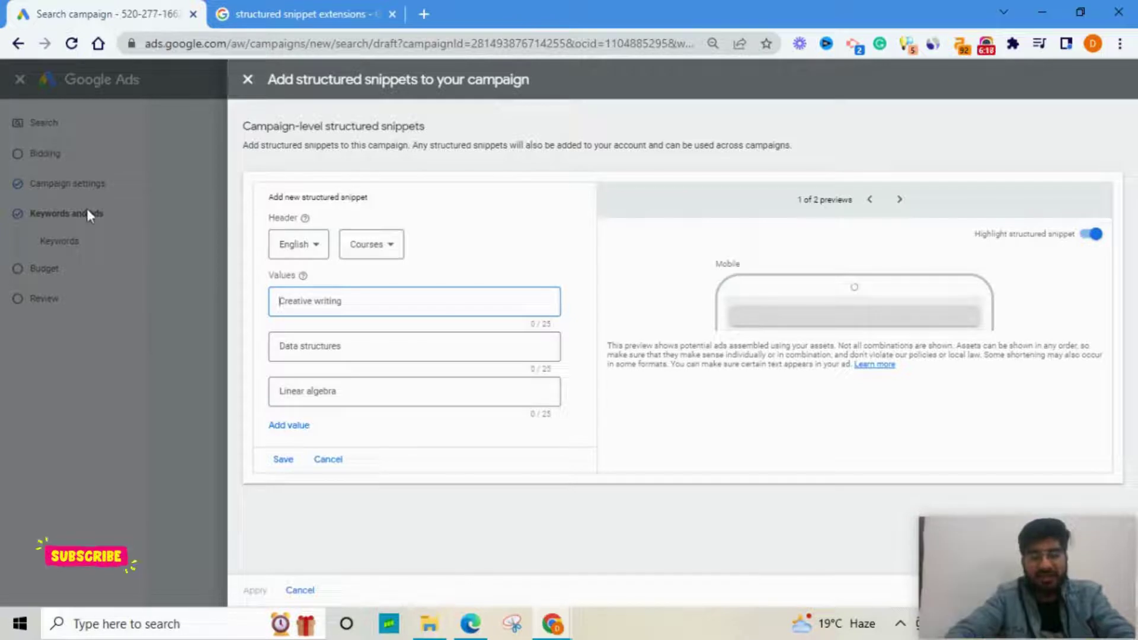
{"action": "type", "text": "Di"}
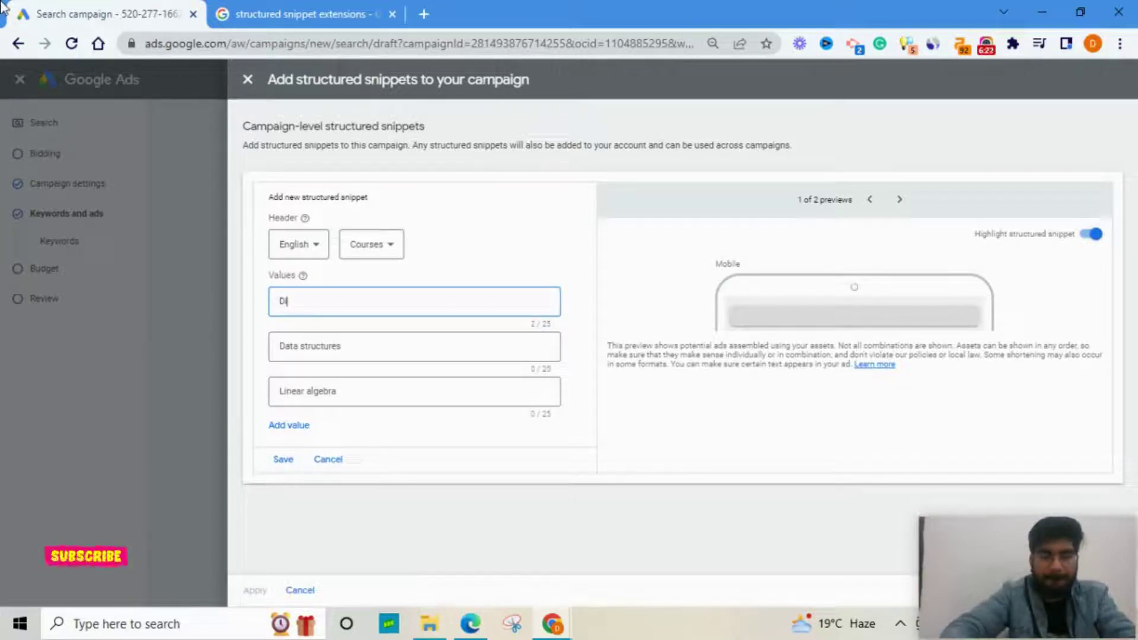
{"action": "type", "text": "gital "}
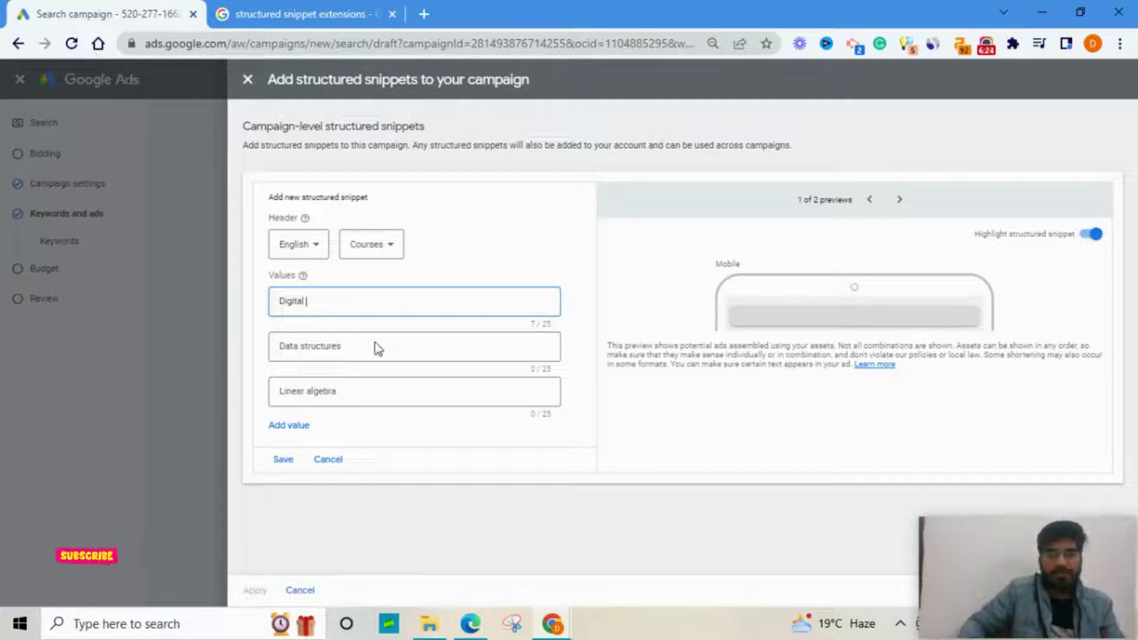
{"action": "type", "text": "Marketing"}
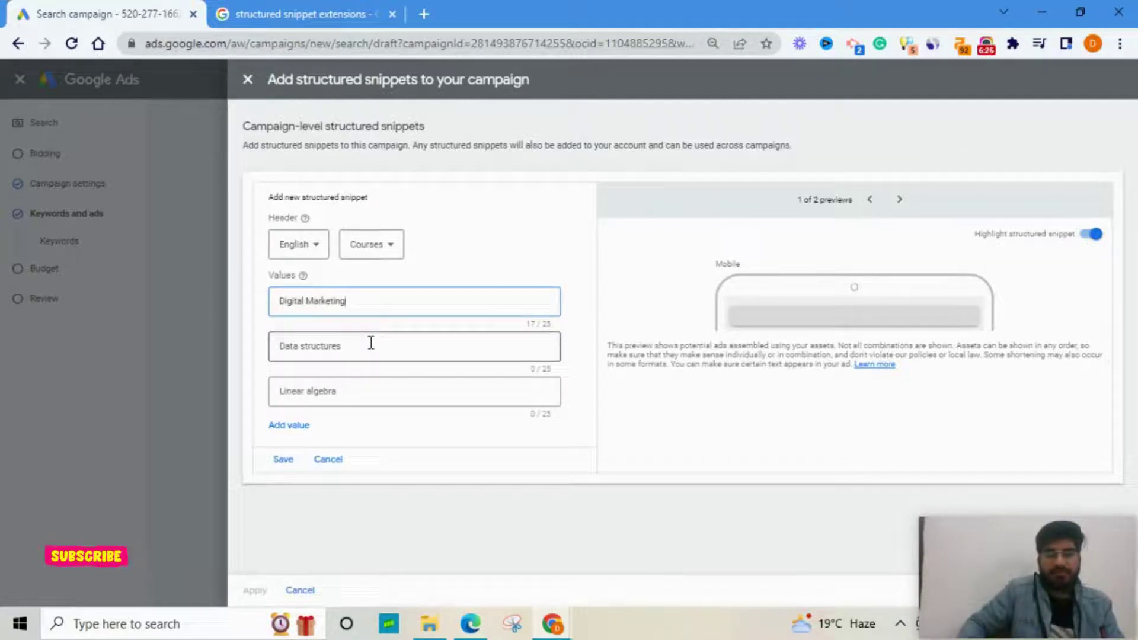
- Enter "Copy writing" as the second value and "PPC" as the third value of the Courses snippet
{"action": "left_click", "coordinate": [371, 344]}
{"action": "type", "text": "q"}
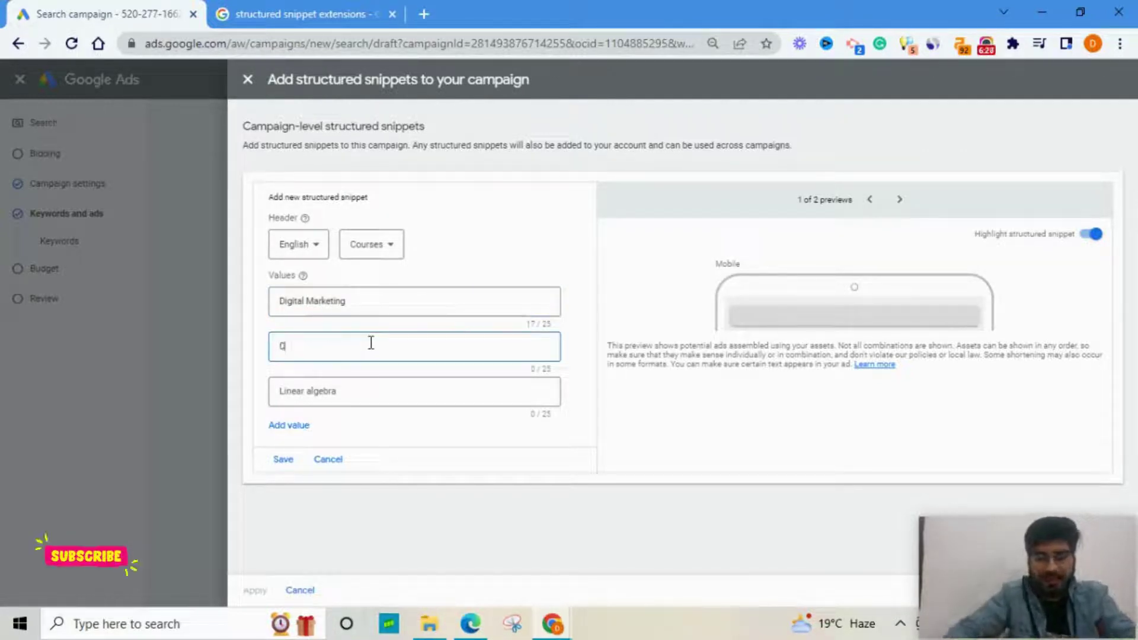
{"action": "type", "text": "o"}
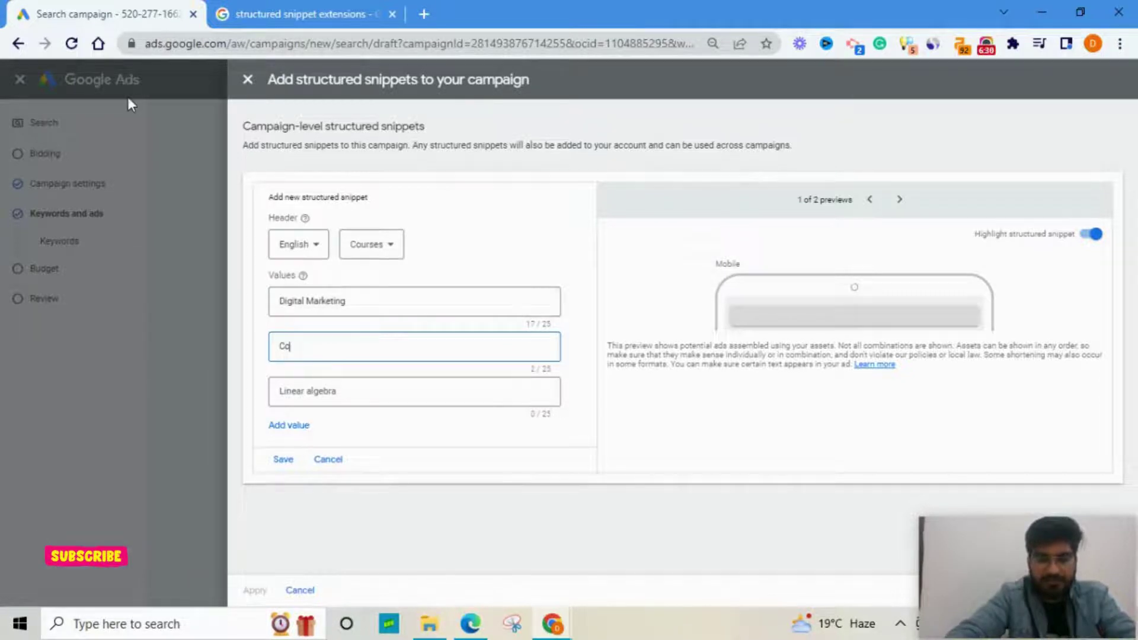
{"action": "type", "text": "py wi"}
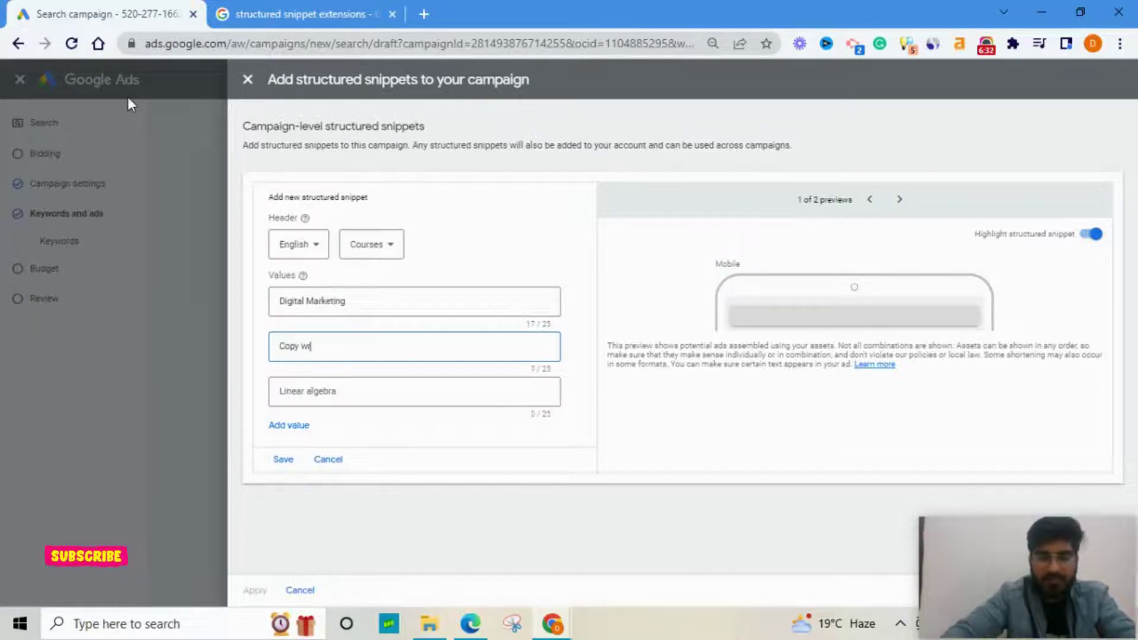
{"action": "key", "text": "BackSpace"}
{"action": "type", "text": "riting"}
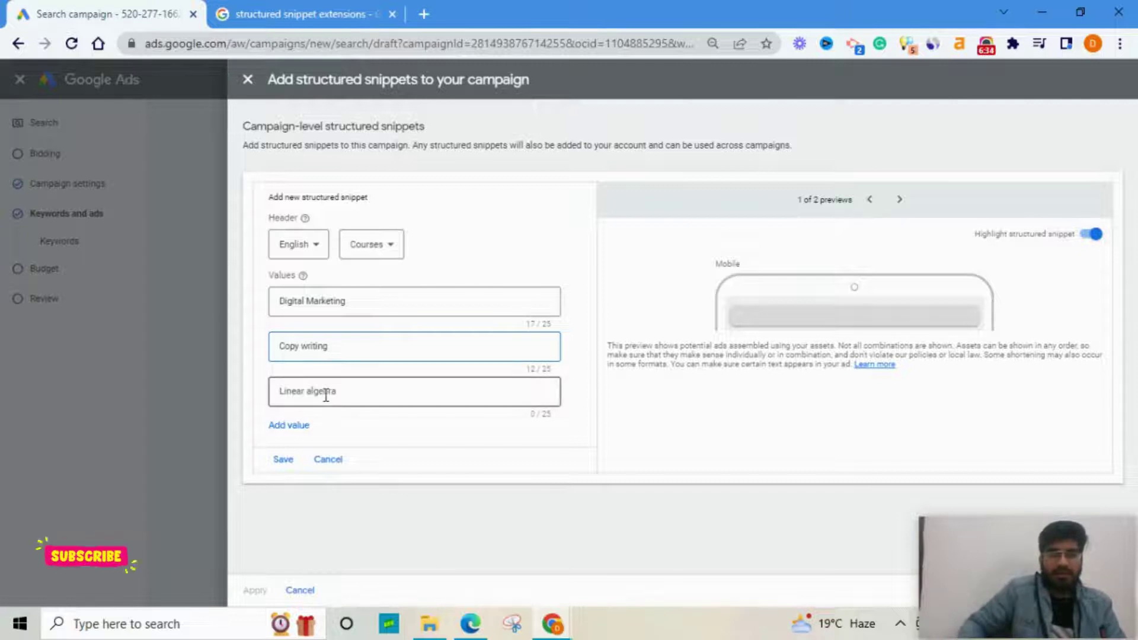
{"action": "left_click", "coordinate": [325, 396]}
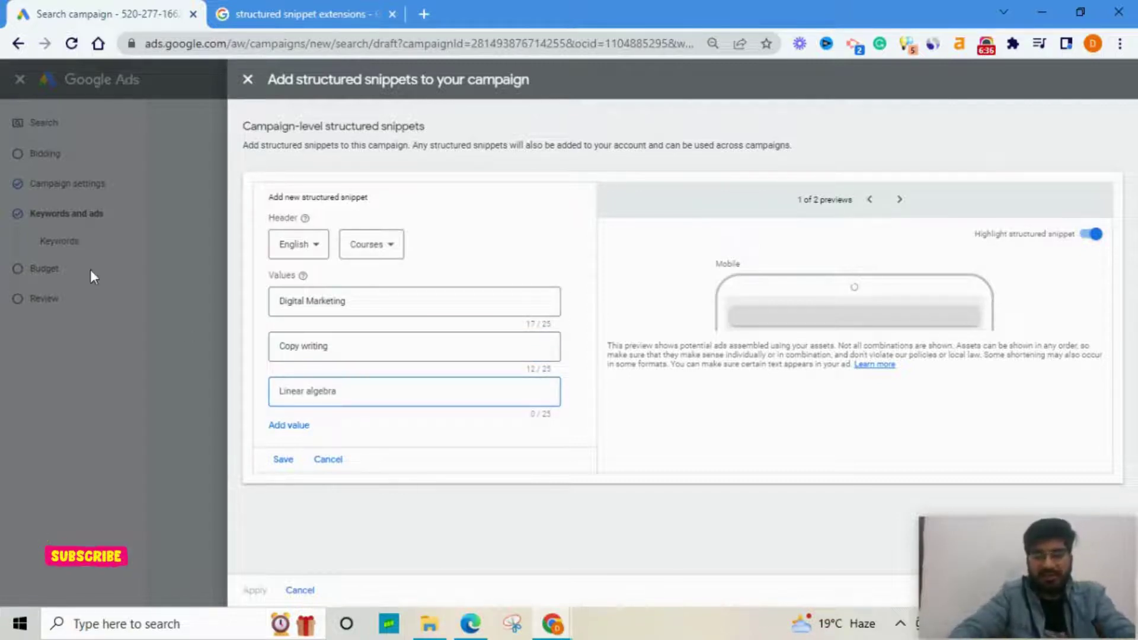
{"action": "type", "text": "PPC"}
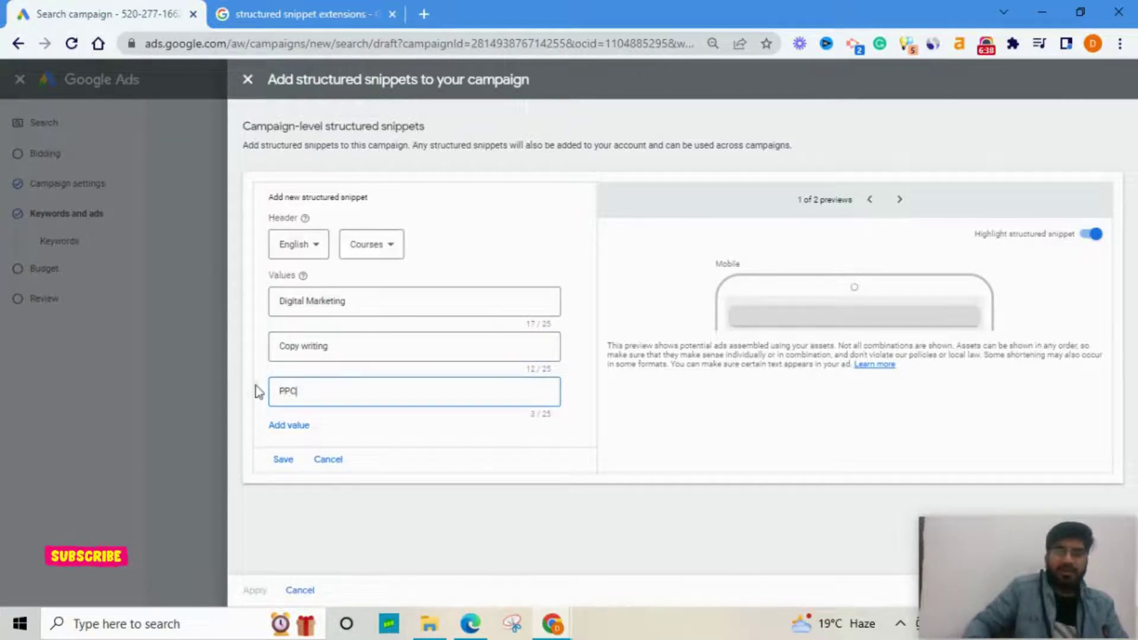
- Add a fourth value "SEO" to the Courses snippet and save it
{"action": "left_click", "coordinate": [277, 426]}
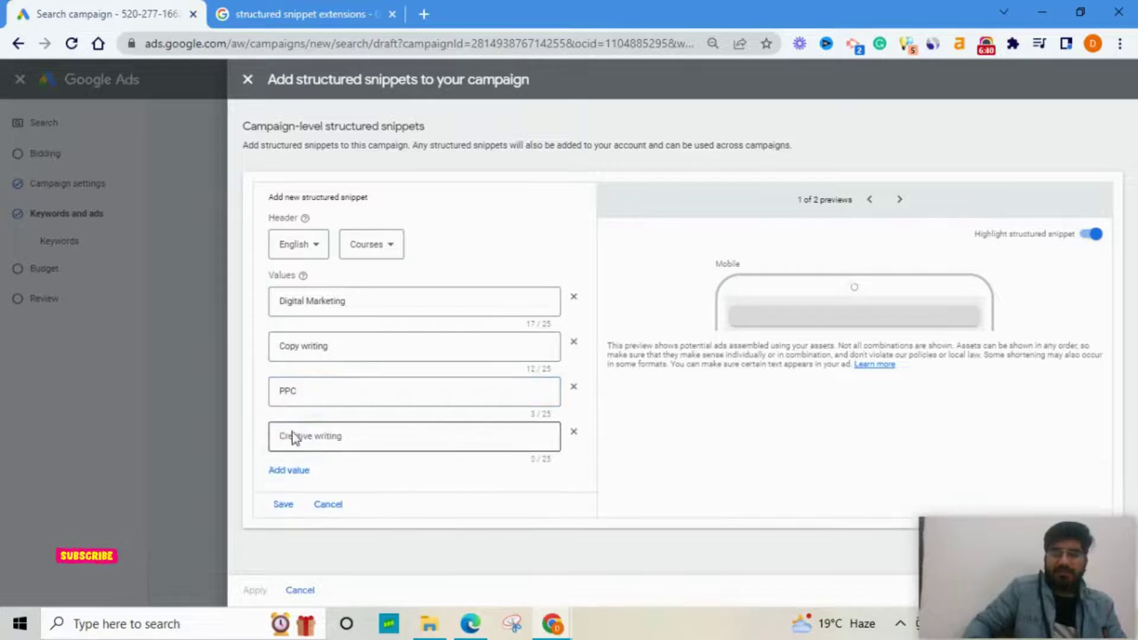
{"action": "left_click", "coordinate": [300, 438]}
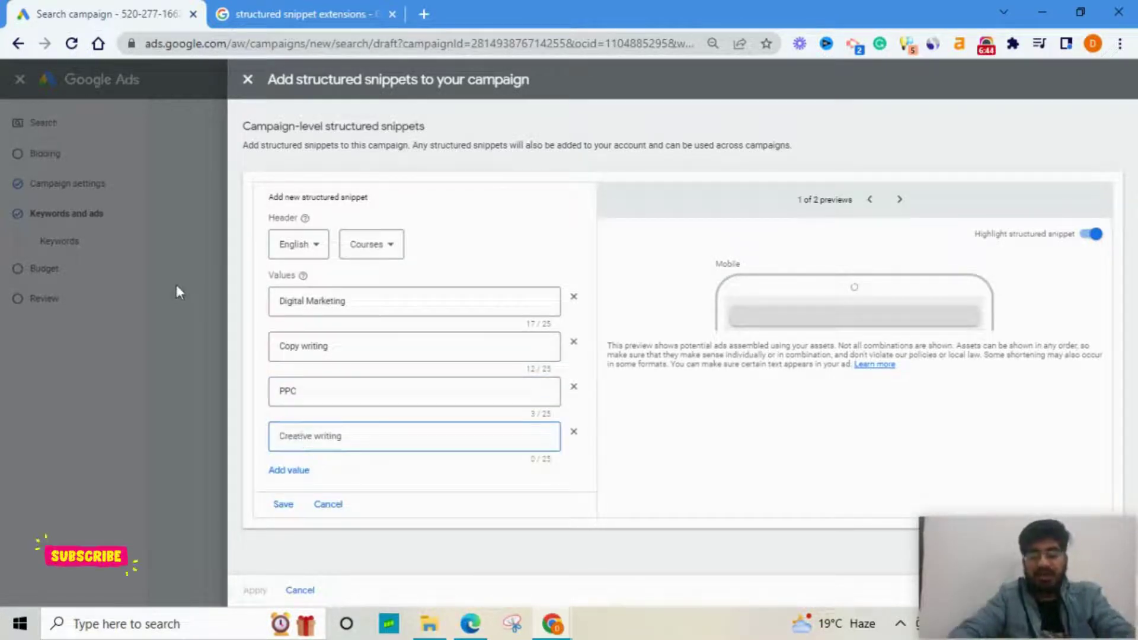
{"action": "type", "text": "SEO"}
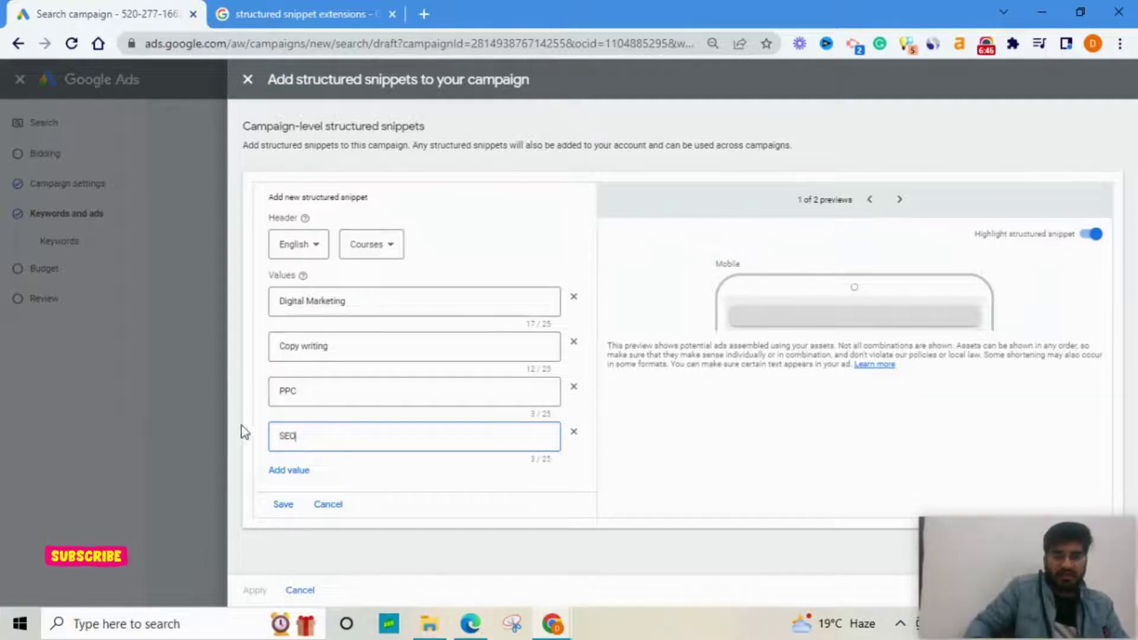
{"action": "left_click", "coordinate": [281, 506]}
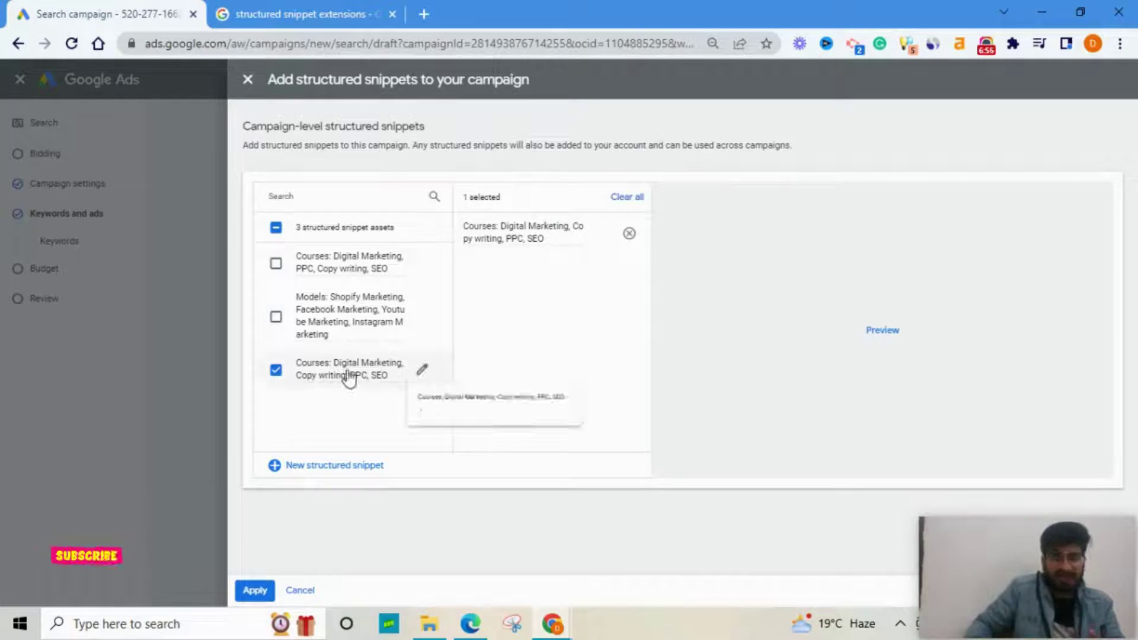
- Start another new structured snippet with the English header type Brands
{"action": "left_click", "coordinate": [314, 466]}
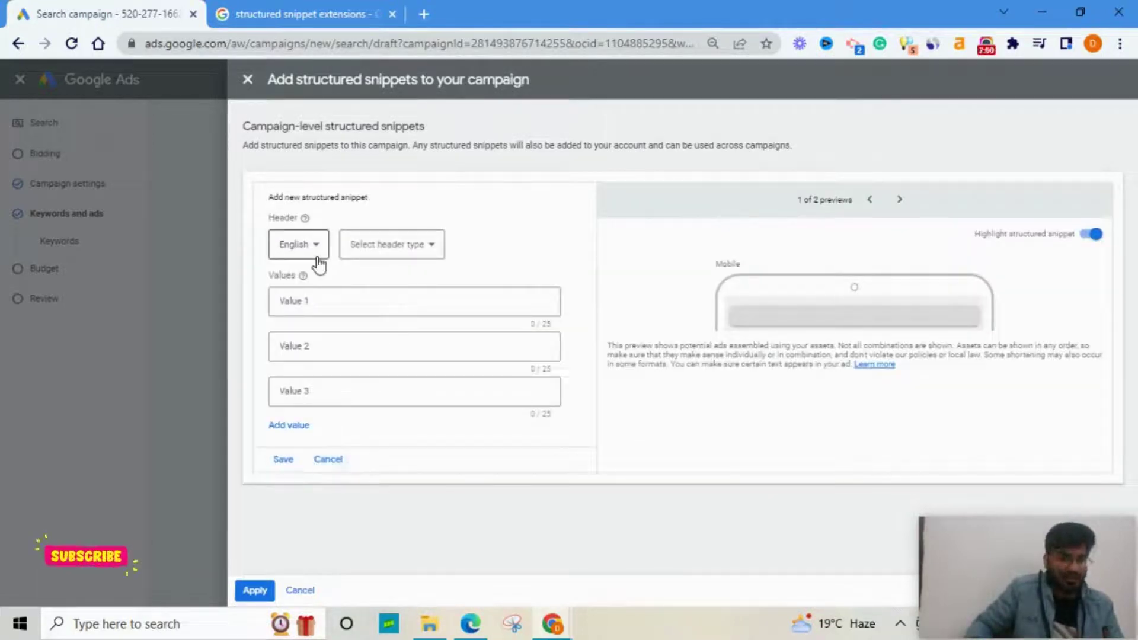
{"action": "left_click", "coordinate": [385, 248]}
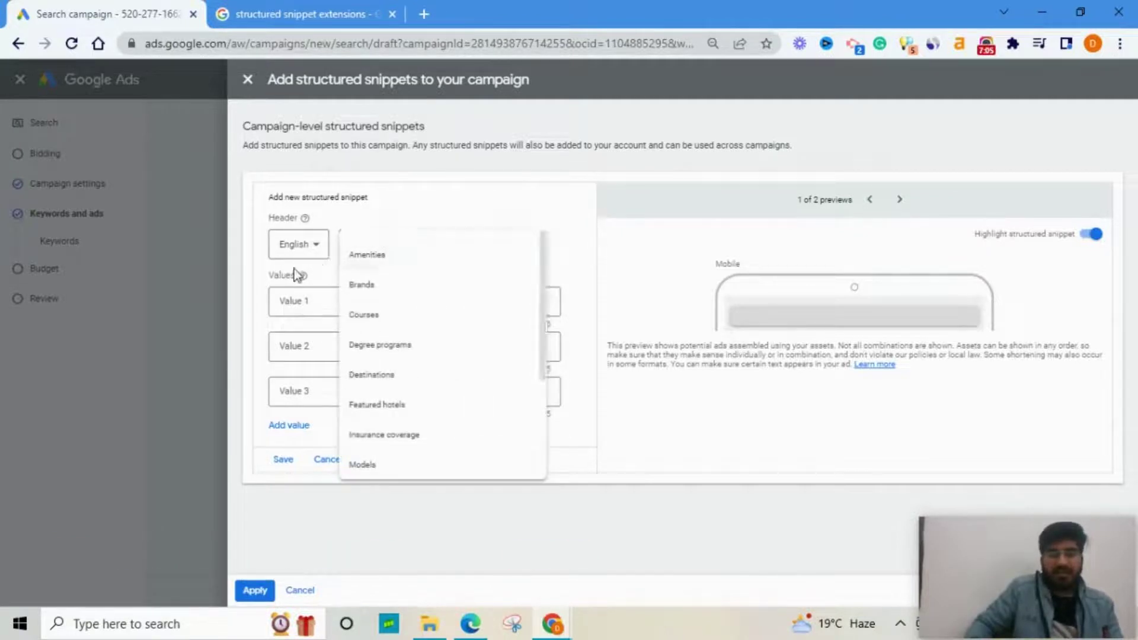
{"action": "left_click", "coordinate": [294, 269]}
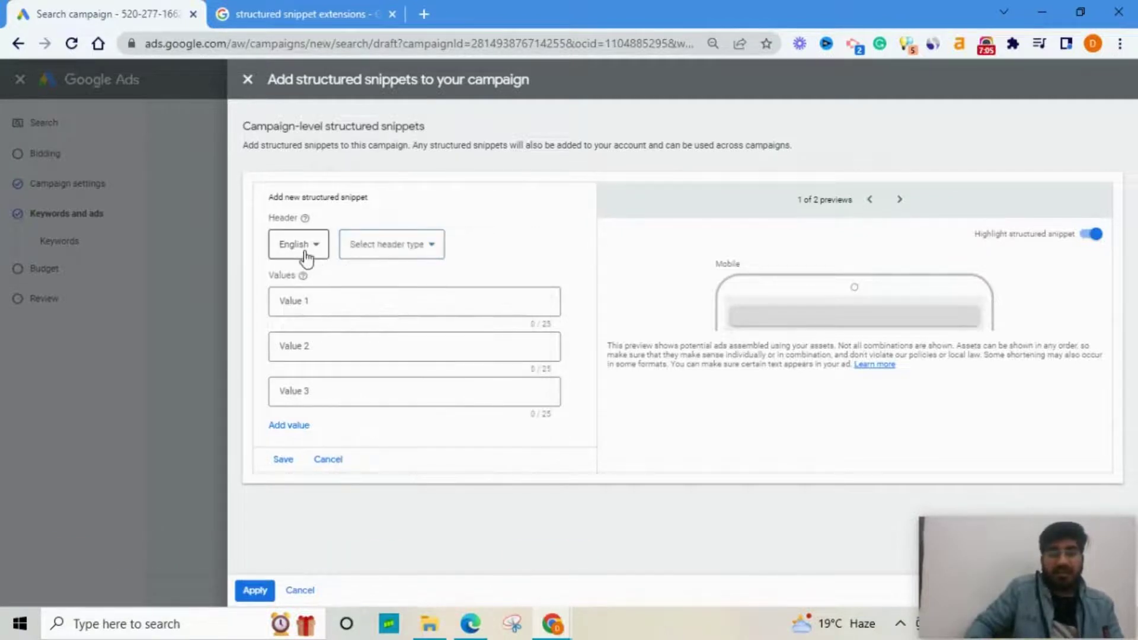
{"action": "left_click", "coordinate": [372, 249]}
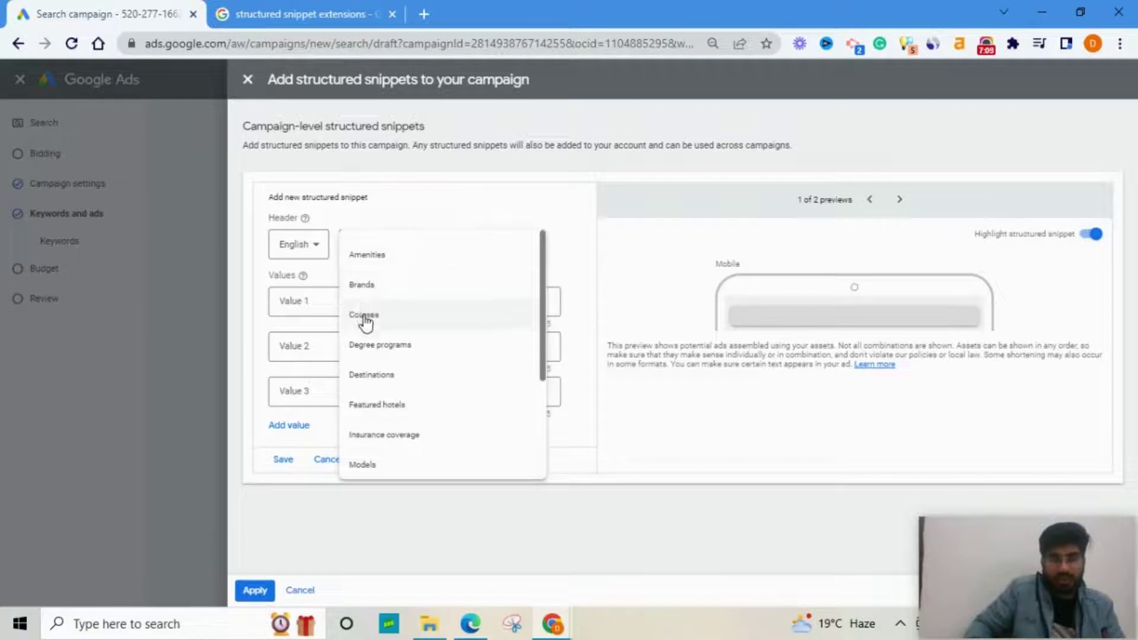
{"action": "left_click", "coordinate": [364, 293]}
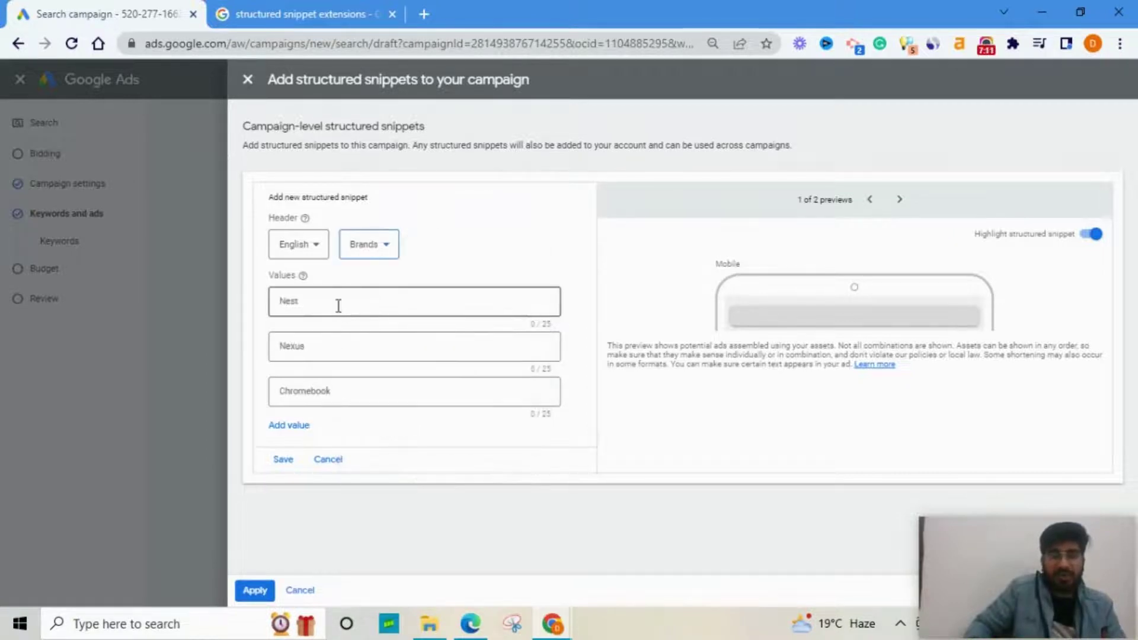
- Fill the Brands snippet with the values "Shopify", "Facebook" and "Google", and save it
{"action": "left_click", "coordinate": [338, 305]}
{"action": "type", "text": "S"}
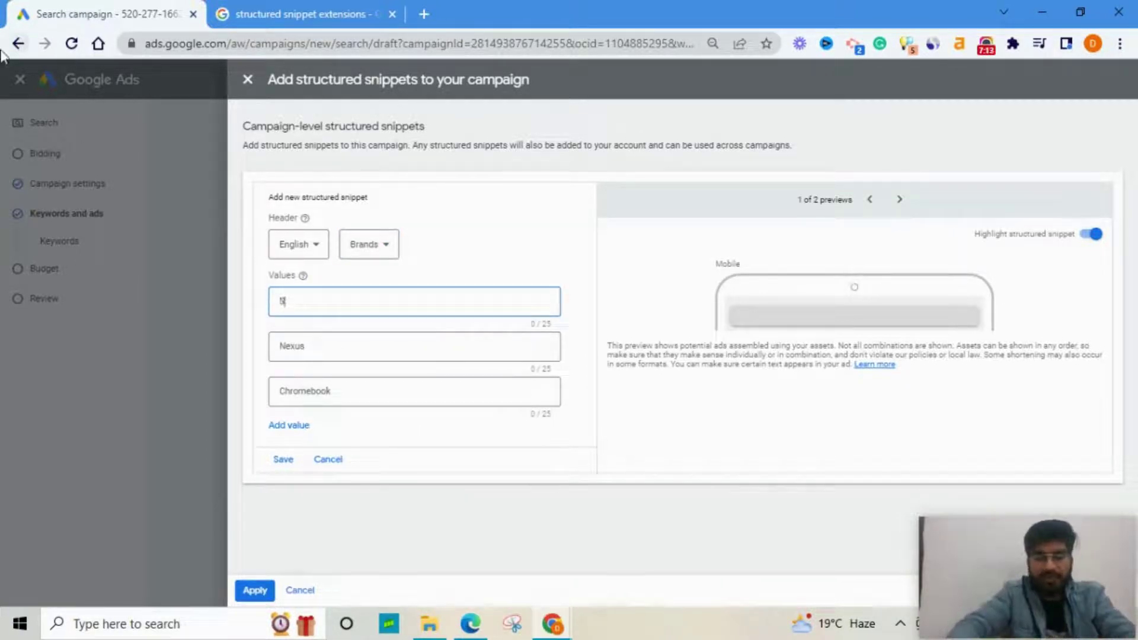
{"action": "type", "text": "hopify"}
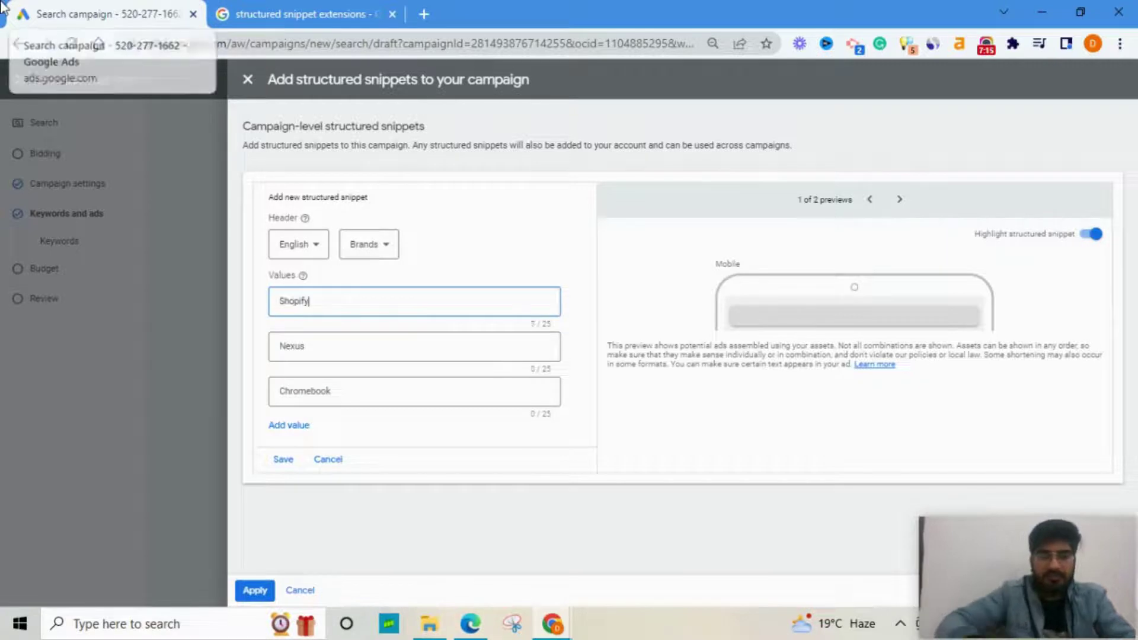
{"action": "left_click", "coordinate": [313, 346]}
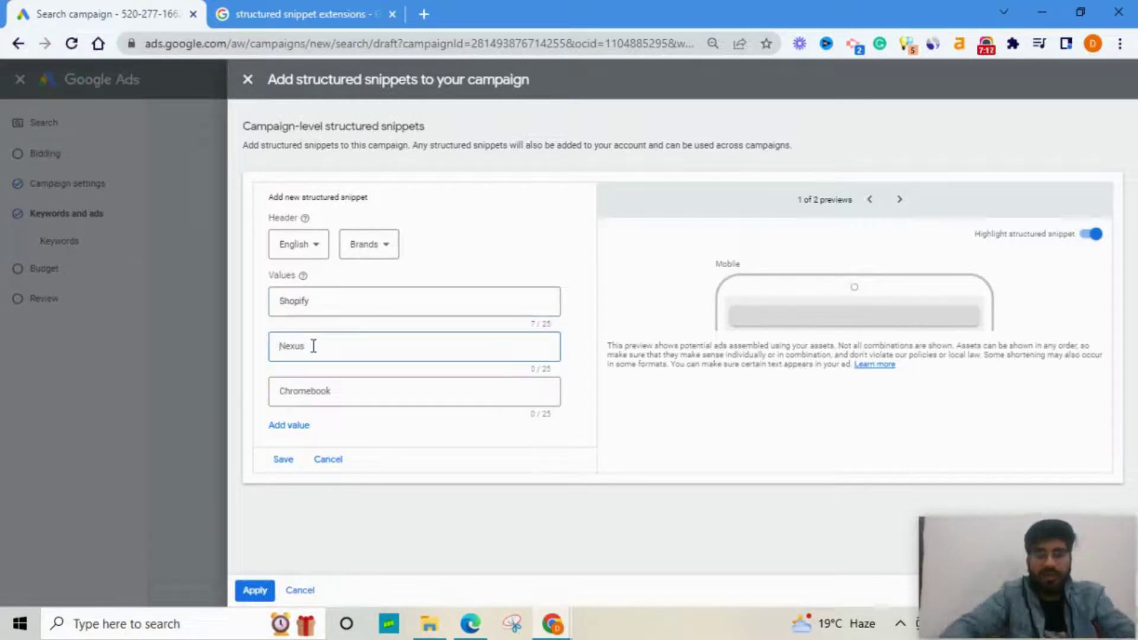
{"action": "type", "text": "Fecebook"}
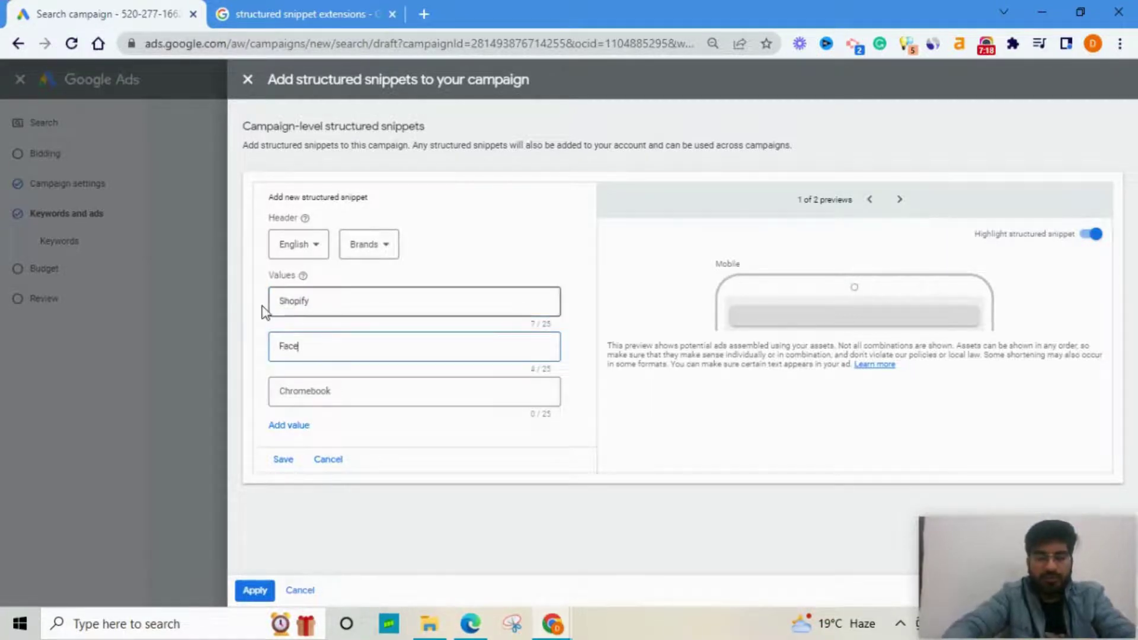
{"action": "left_click", "coordinate": [318, 389]}
{"action": "type", "text": "Google"}
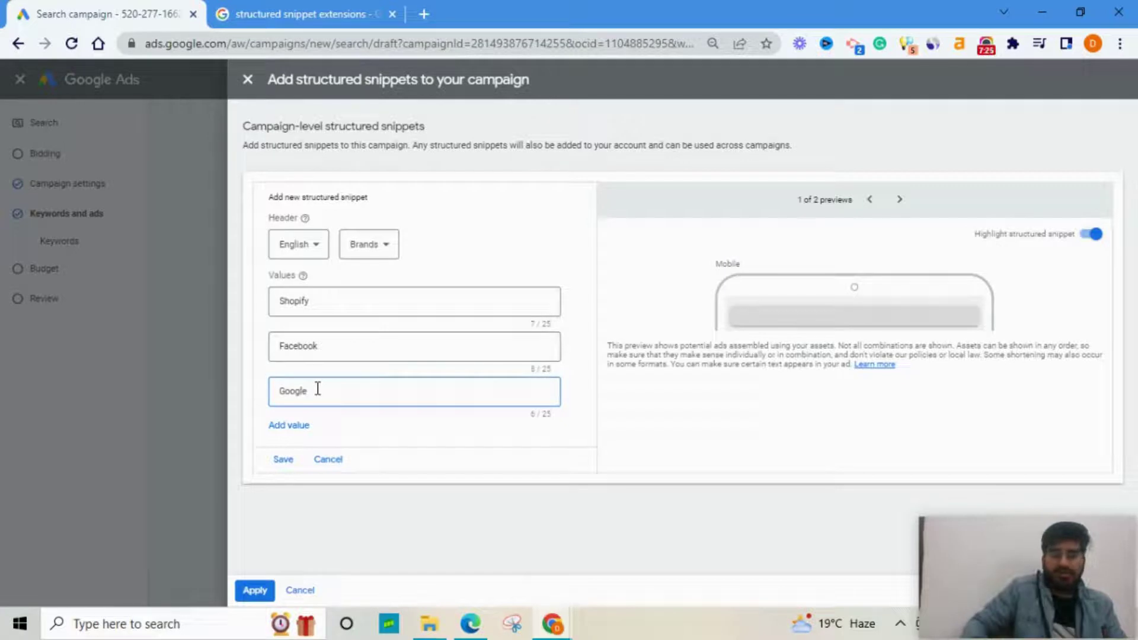
{"action": "left_click", "coordinate": [282, 461]}
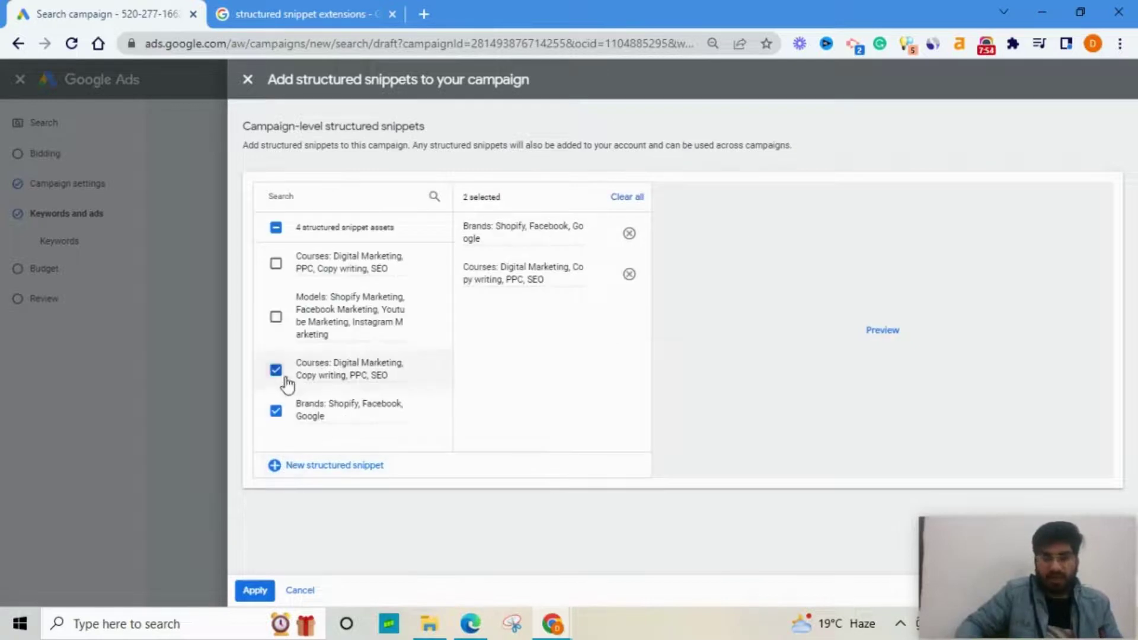
- Preview the selected snippets on mobile and desktop, toggle the snippet highlight off, and review the Courses and Brands entries
{"action": "left_click", "coordinate": [883, 332]}
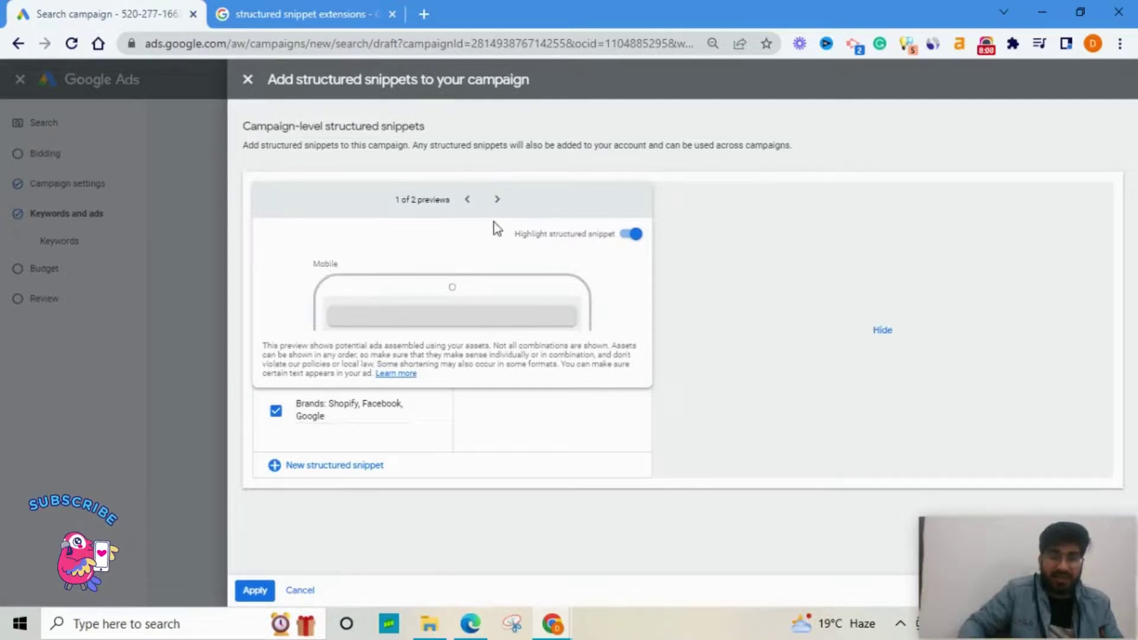
{"action": "left_click", "coordinate": [497, 200]}
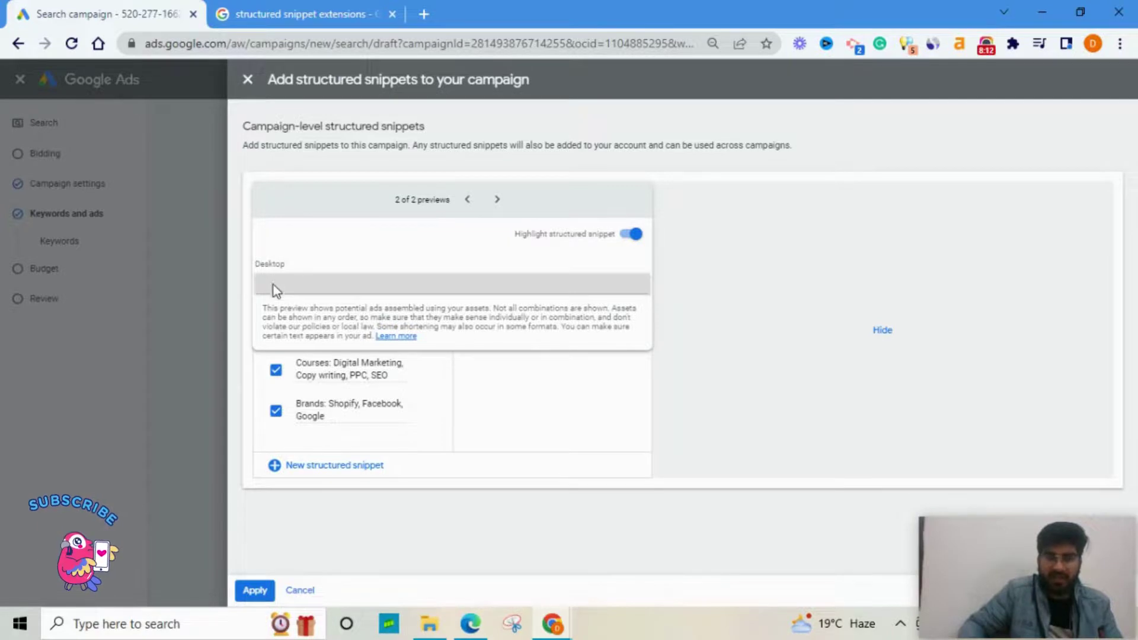
{"action": "left_click", "coordinate": [627, 237]}
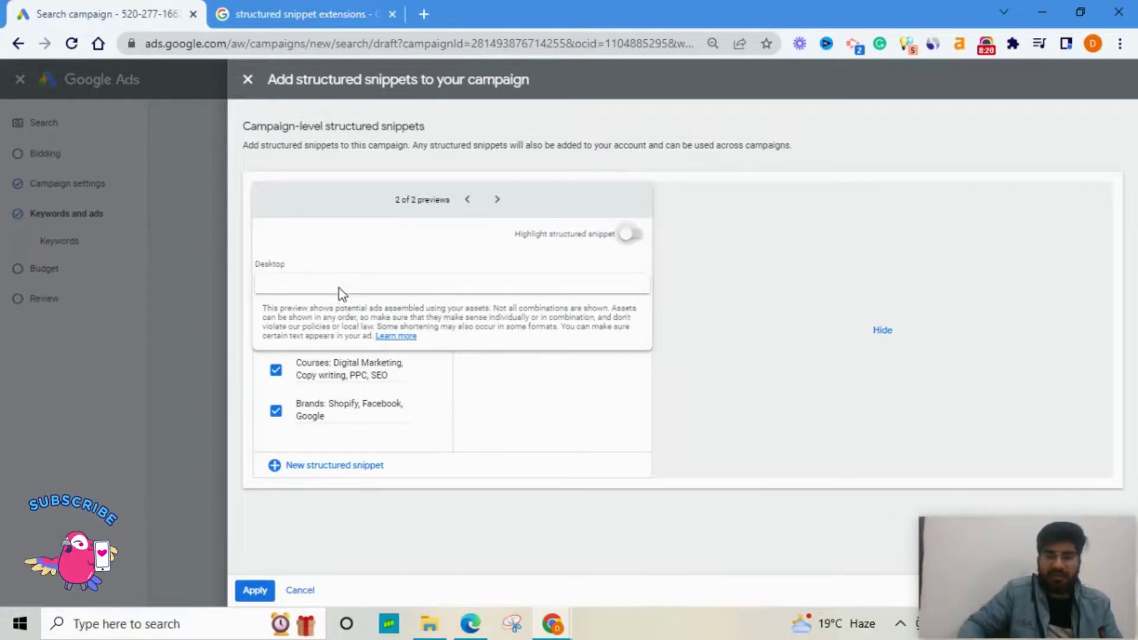
{"action": "left_click", "coordinate": [629, 236]}
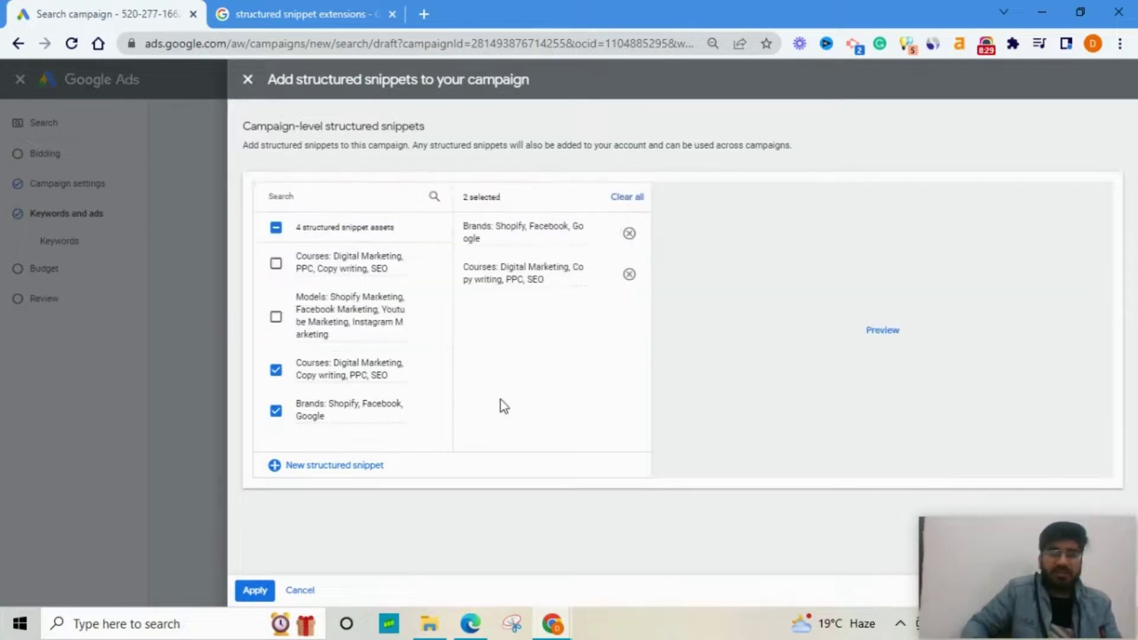
{"action": "mouse_move", "coordinate": [337, 377]}
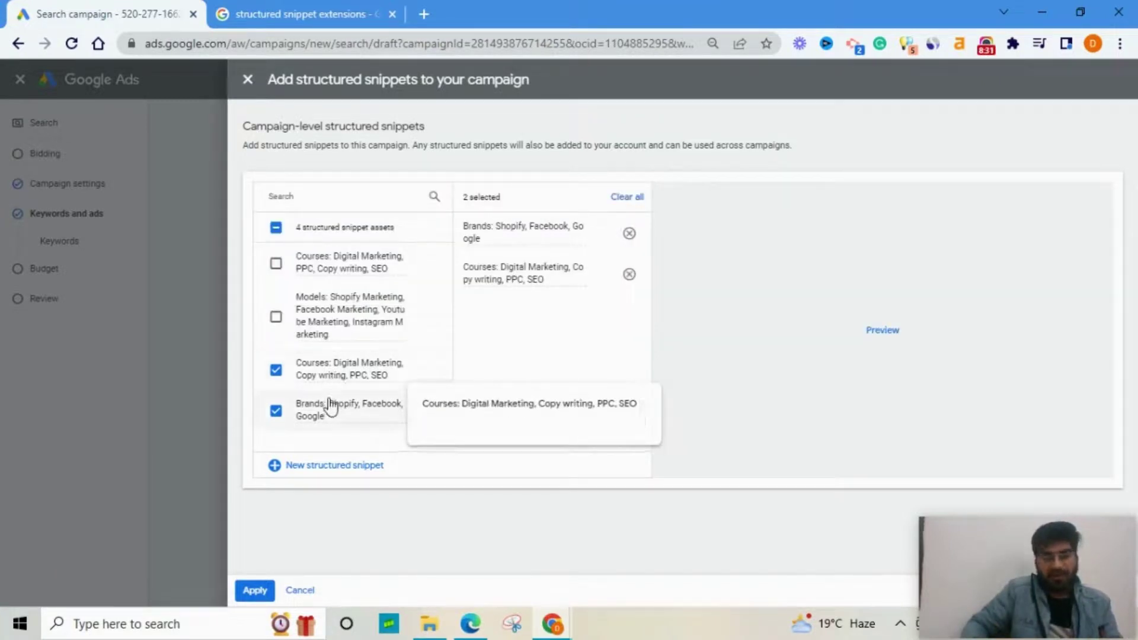
{"action": "mouse_move", "coordinate": [328, 409]}
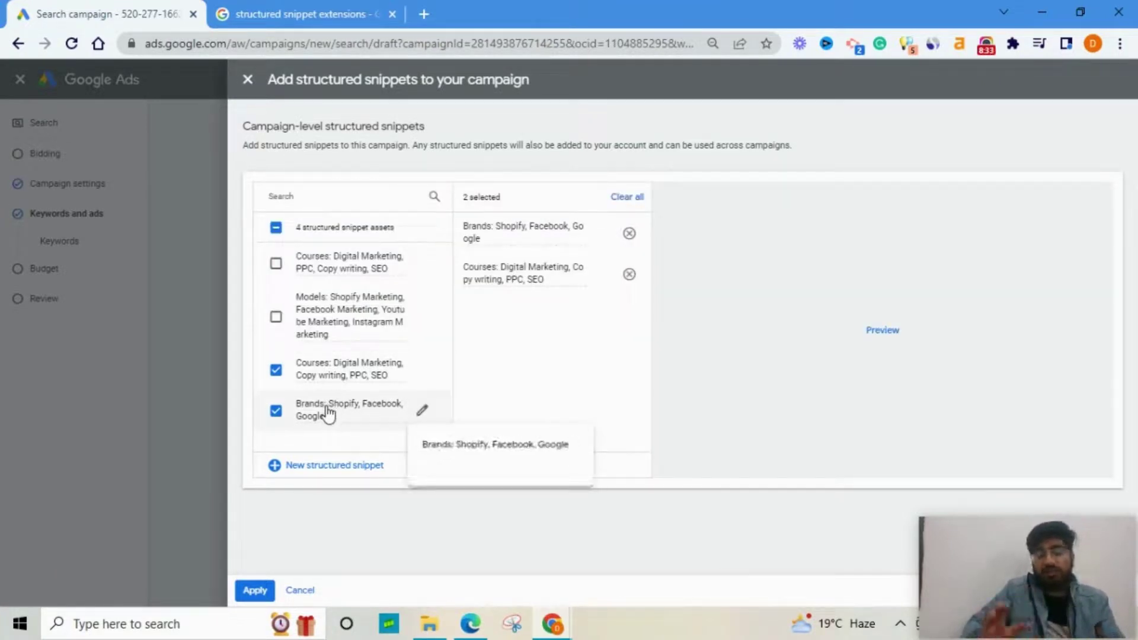